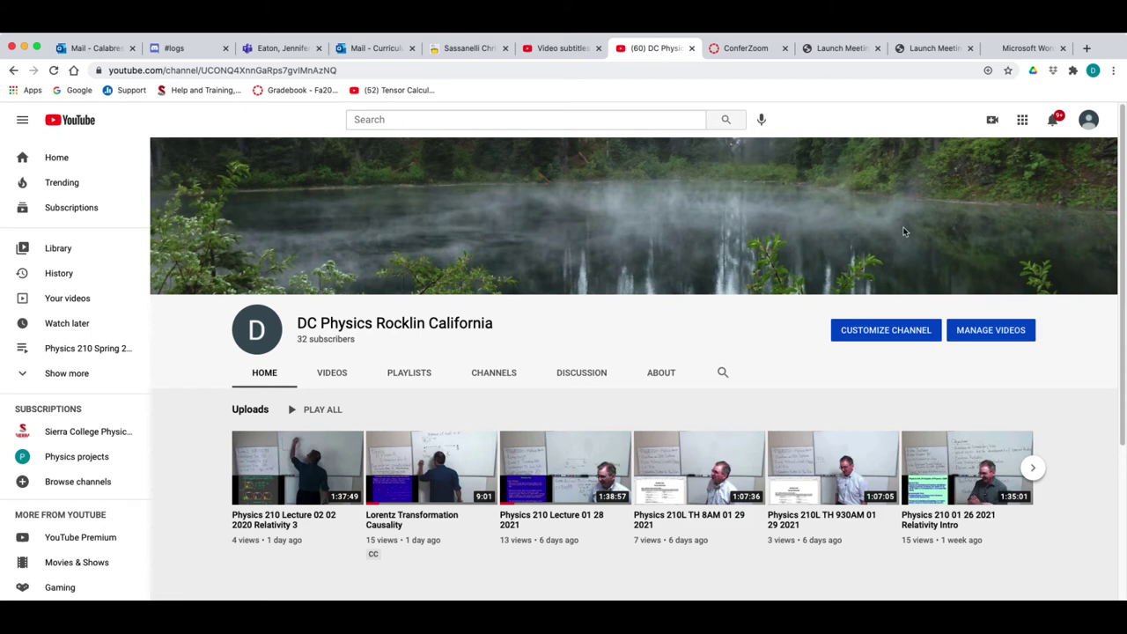
# Upload the video file 2021-02-04_08-14-21.mov to the channel and enter the description "Physics 210L Th 8:10-9:20".
pyautogui.click(992, 120)
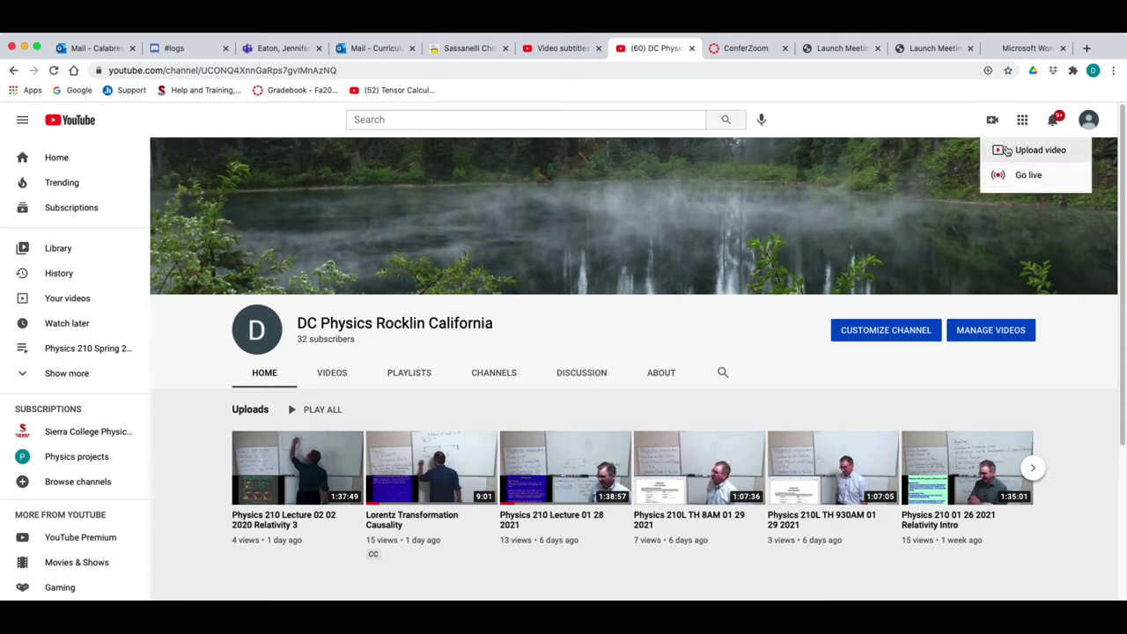
pyautogui.click(1007, 151)
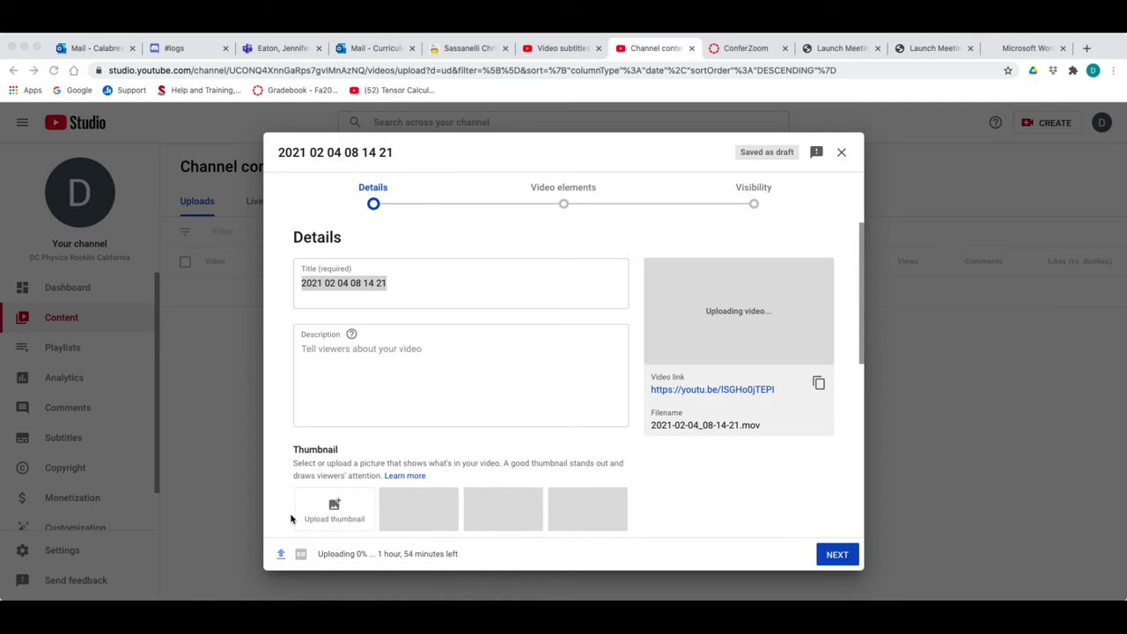
pyautogui.click(353, 356)
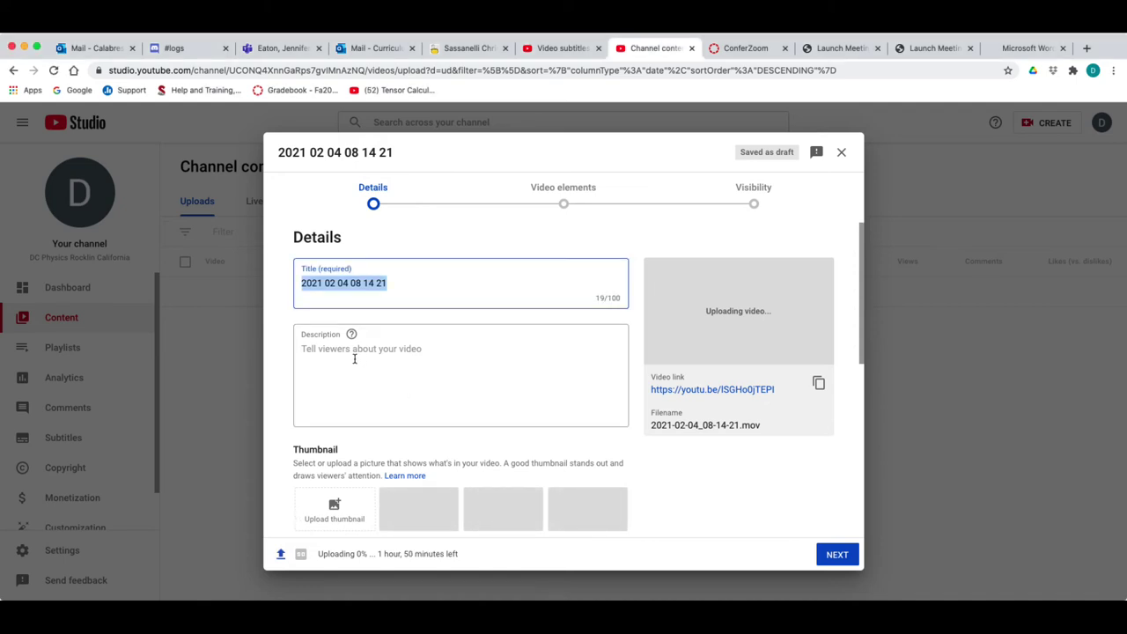
pyautogui.click(354, 358)
pyautogui.moveTo(347, 342)
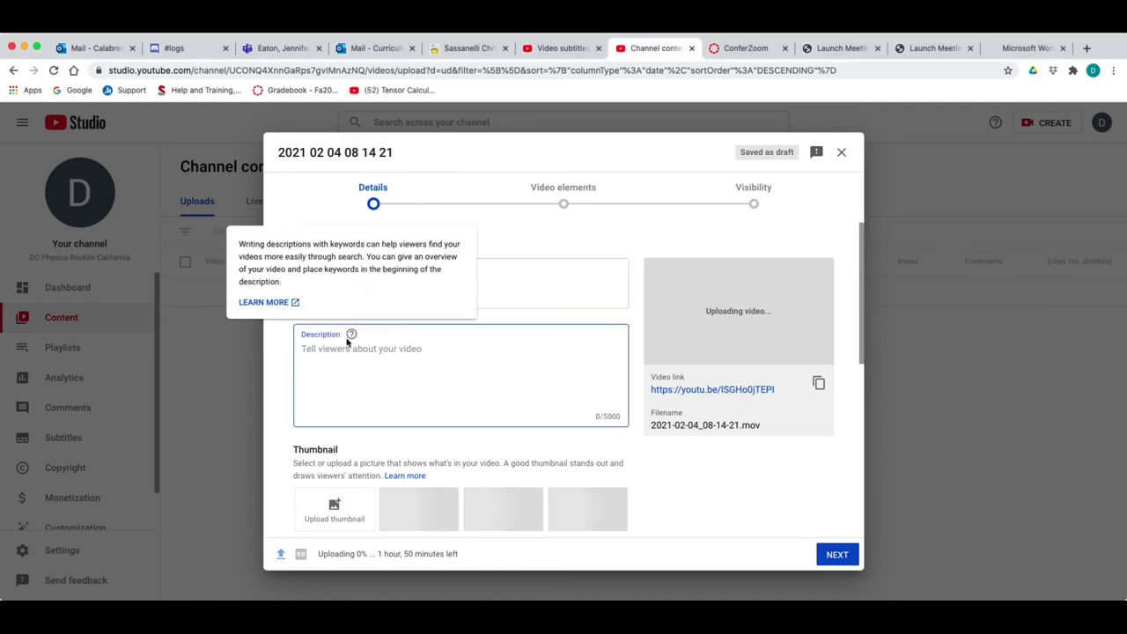
pyautogui.write('Phy')
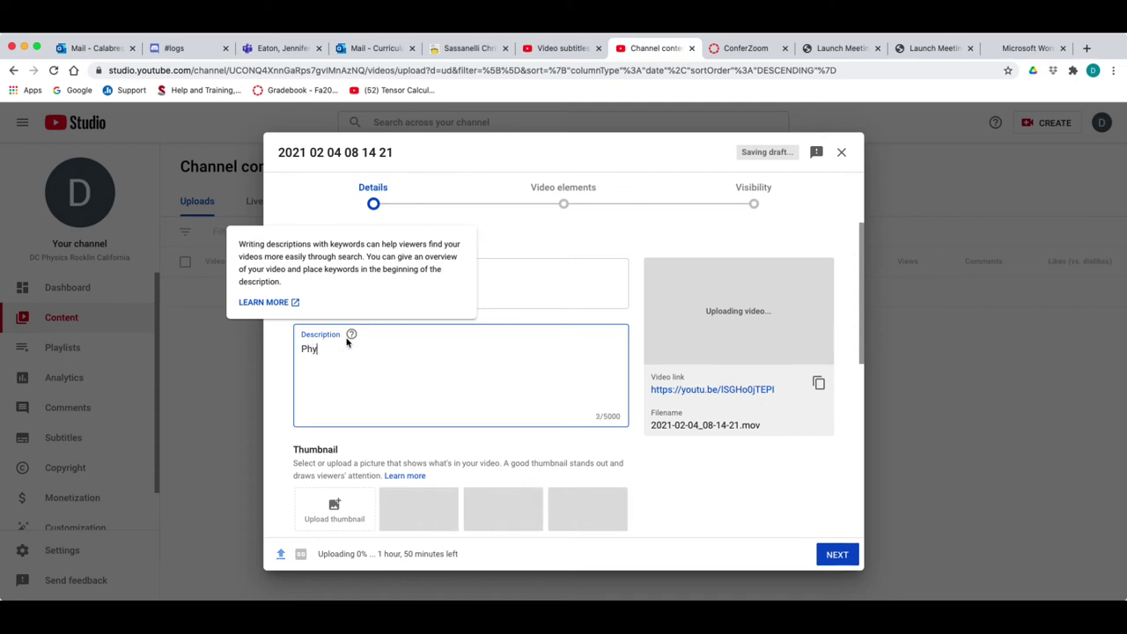
pyautogui.write('sics 210L l')
pyautogui.write('Th 8:10-9:20')
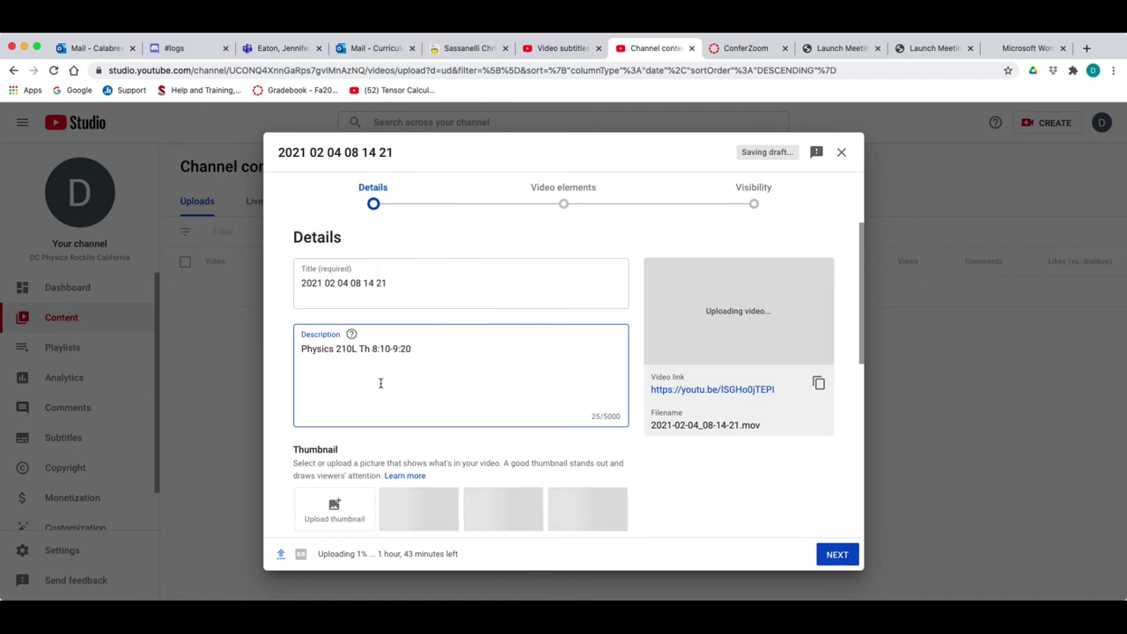
# Insert the date "02 04 2021" after "Physics 210L" in the video description.
pyautogui.write(' 2')
pyautogui.press('Left')
pyautogui.press('BackSpace')
pyautogui.write('0')
pyautogui.press('Right')
pyautogui.write('04 2021')
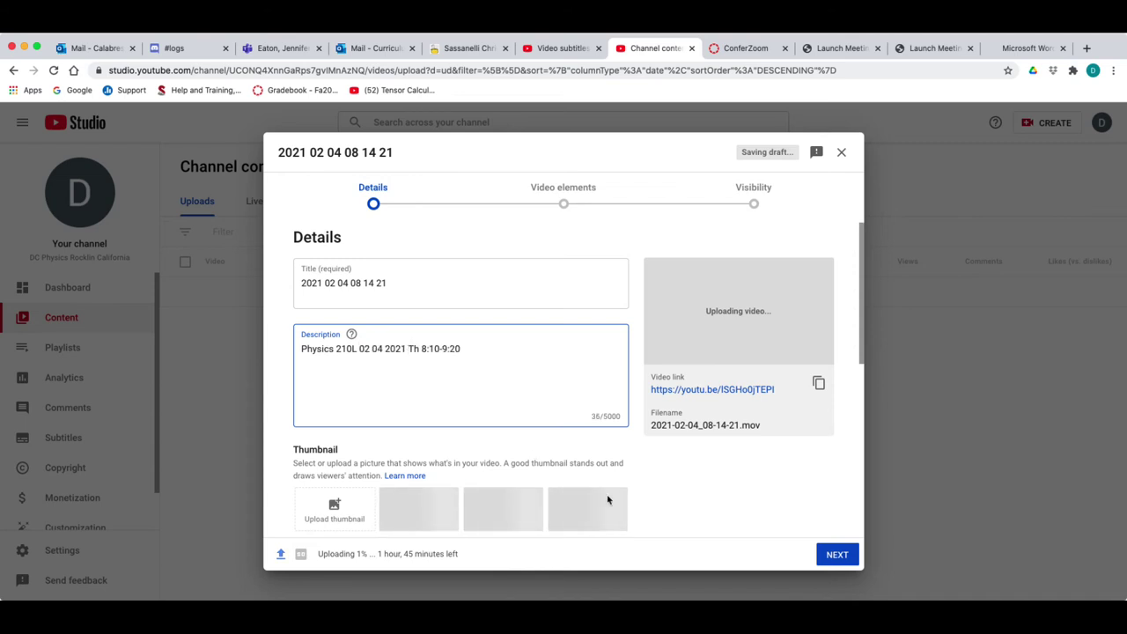
# Add the uploading video to the "Physics 210L Spring 2021" playlist.
pyautogui.moveTo(862, 352); pyautogui.dragTo(860, 416)
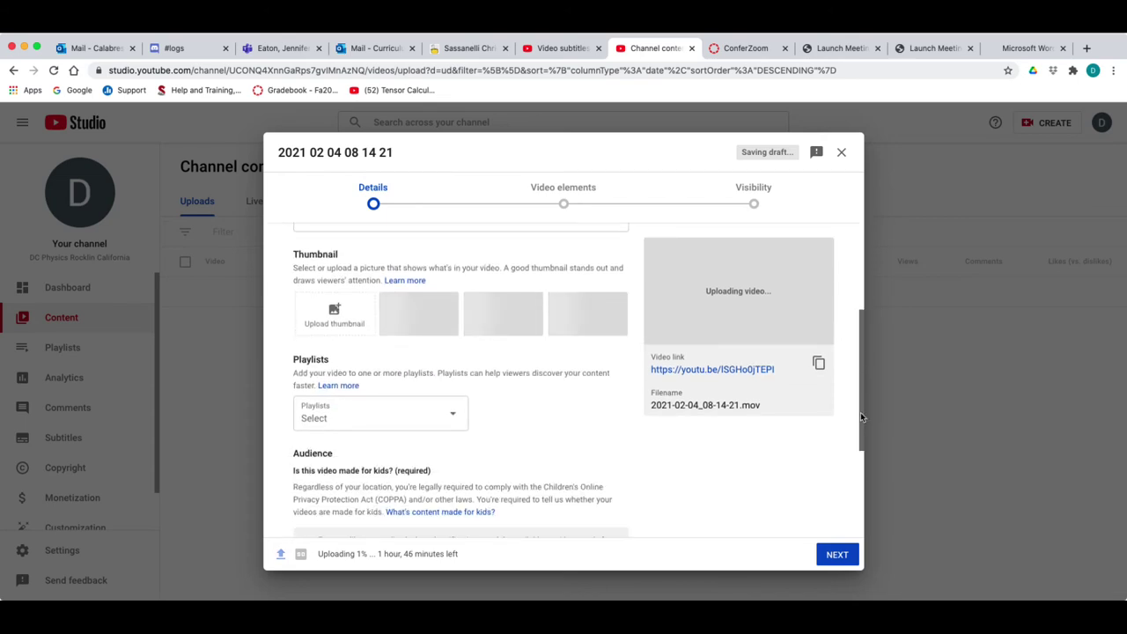
pyautogui.scroll(-1, 572, 413)
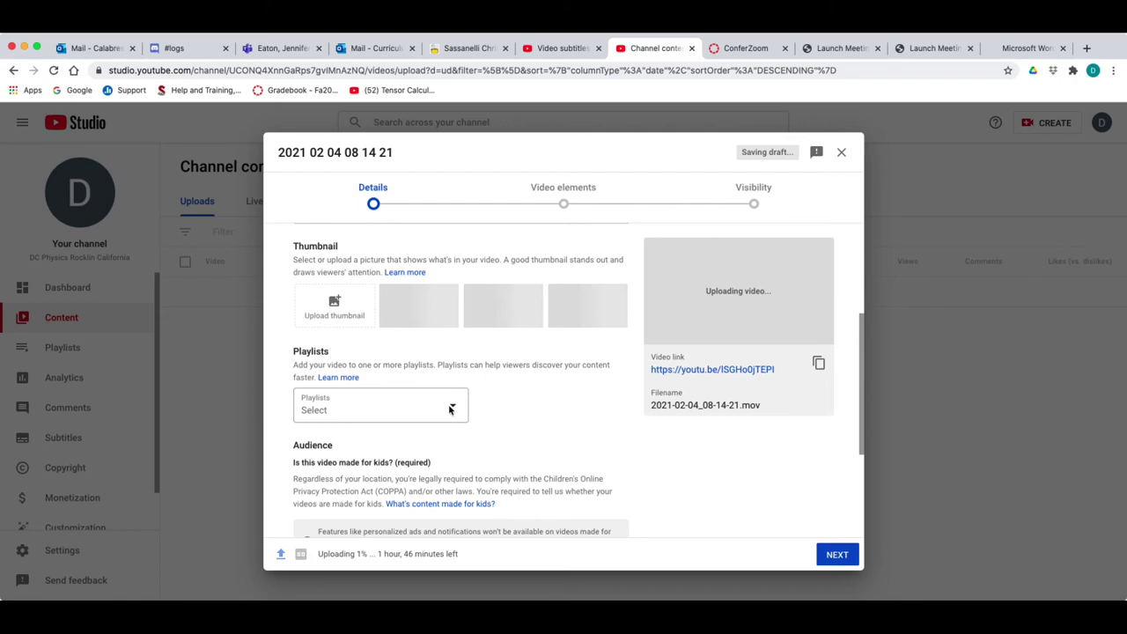
pyautogui.click(449, 409)
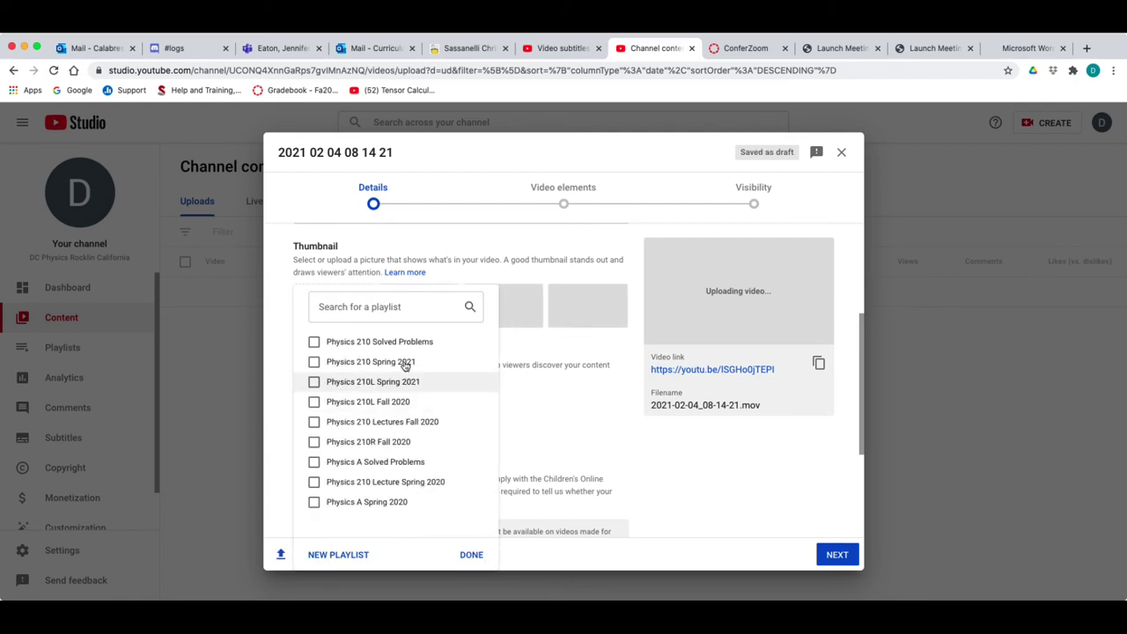
pyautogui.click(314, 382)
pyautogui.click(475, 555)
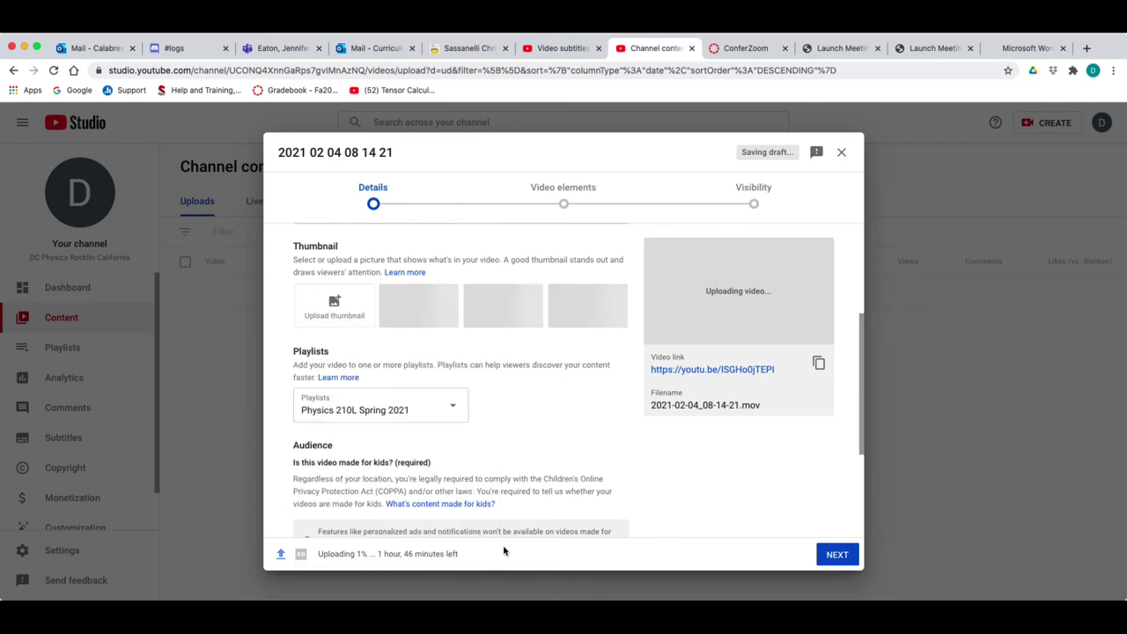
# Set the video's audience to "Yes, it's made for kids" and continue past the details stage.
pyautogui.click(832, 553)
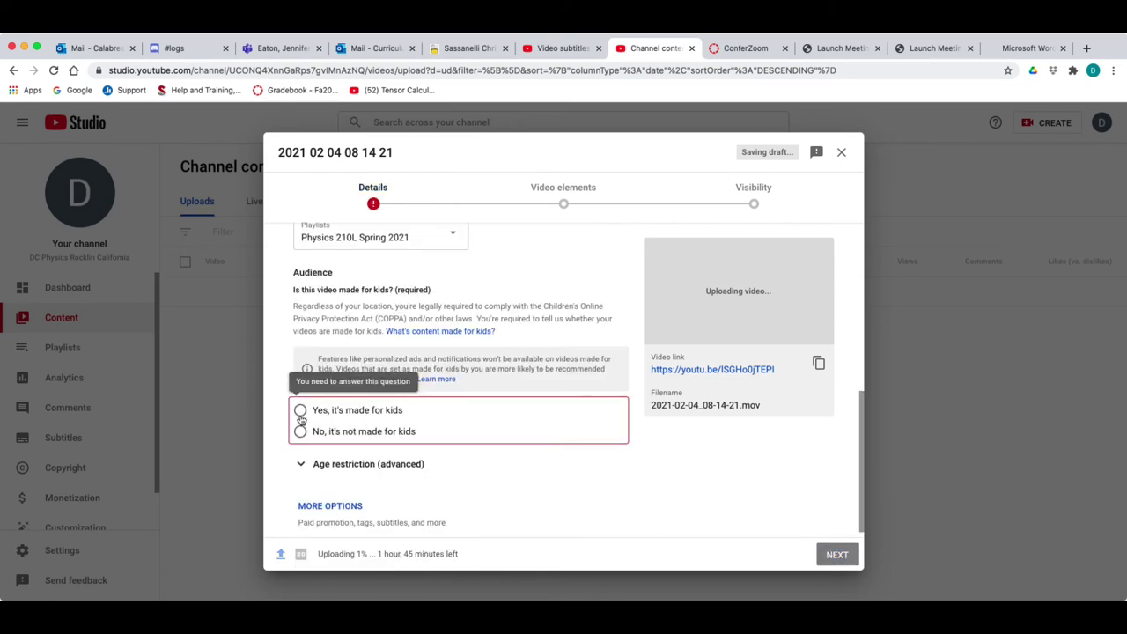
pyautogui.click(301, 414)
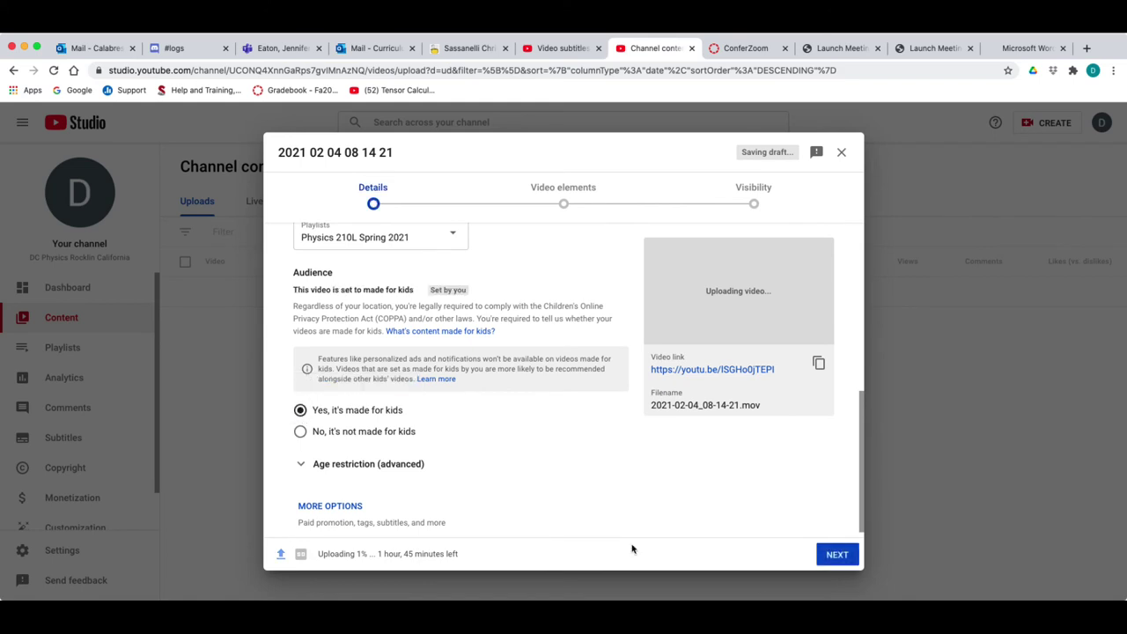
pyautogui.click(834, 555)
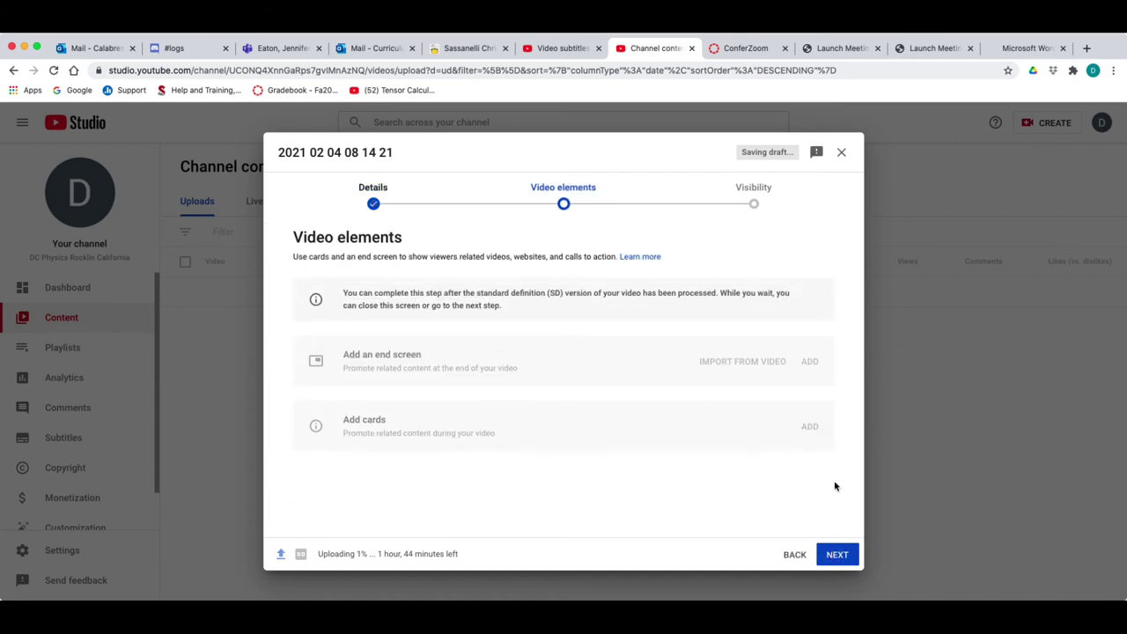
# Skip the video elements, set the visibility to Public and publish the video, closing the upload notice.
pyautogui.click(836, 554)
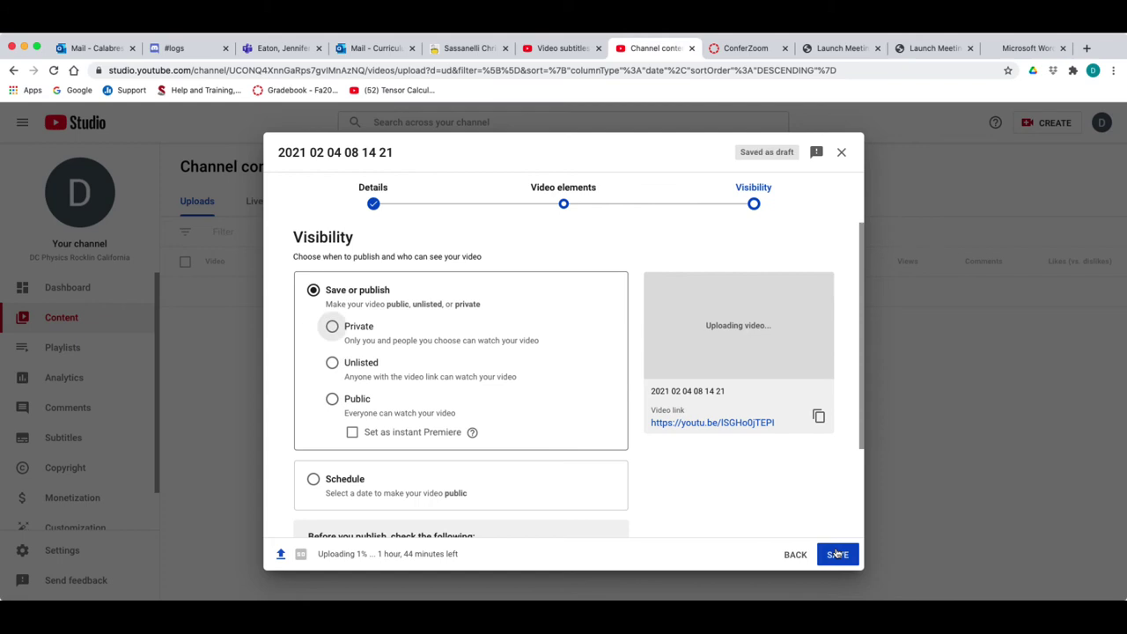
pyautogui.click(333, 400)
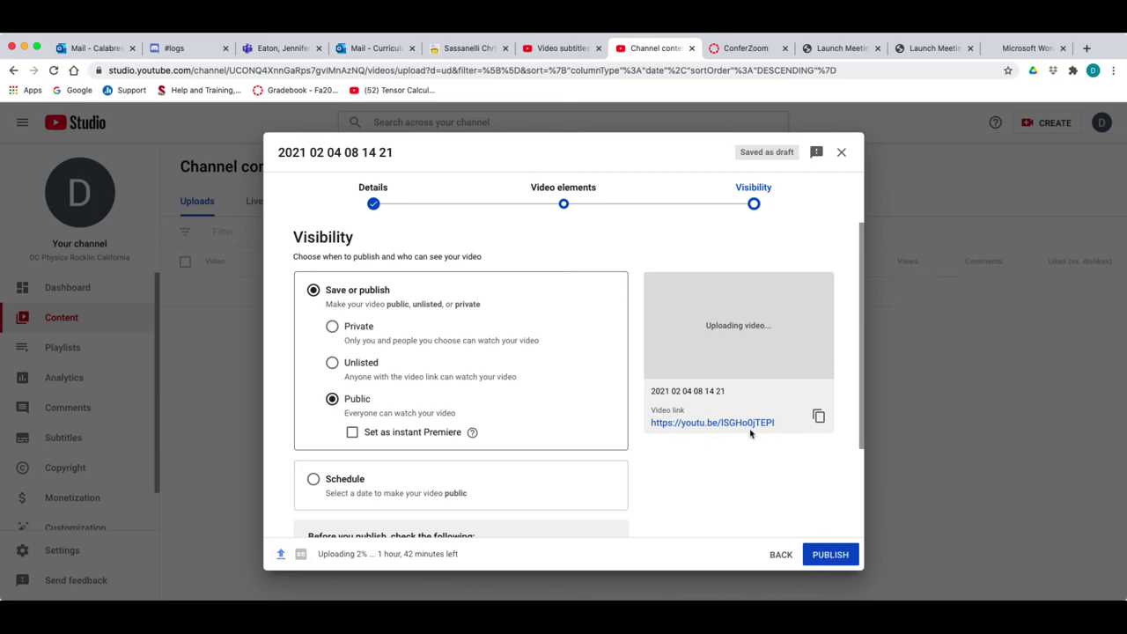
pyautogui.click(825, 557)
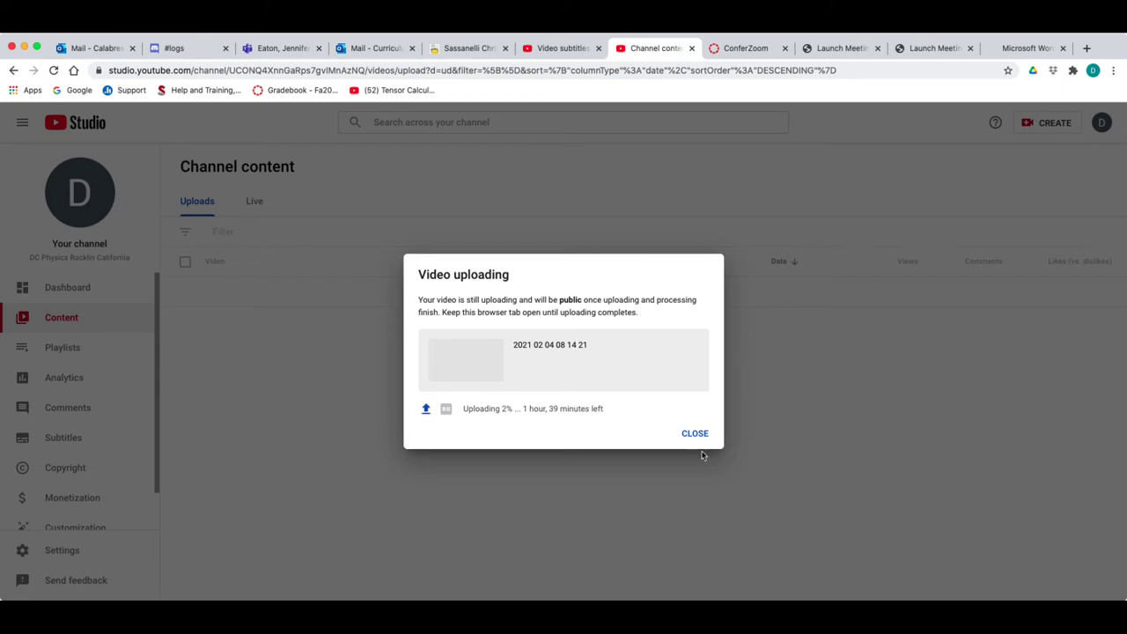
pyautogui.click(694, 434)
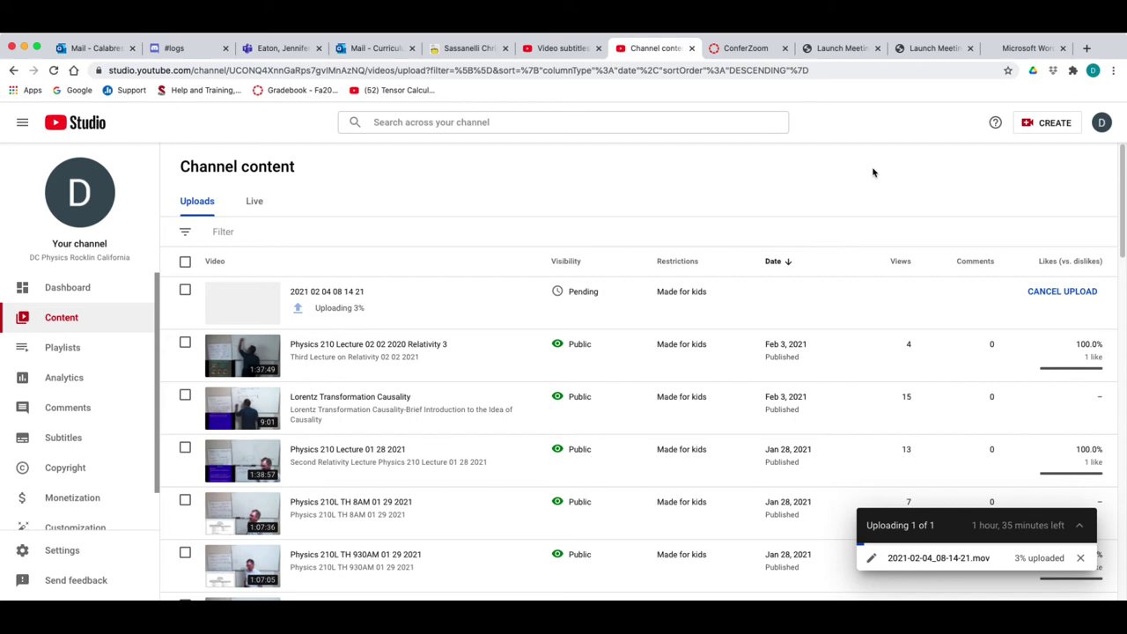
# Switch to the Canvas course PHYS-0210L - 44841 and enter Student View from its course settings.
pyautogui.click(753, 53)
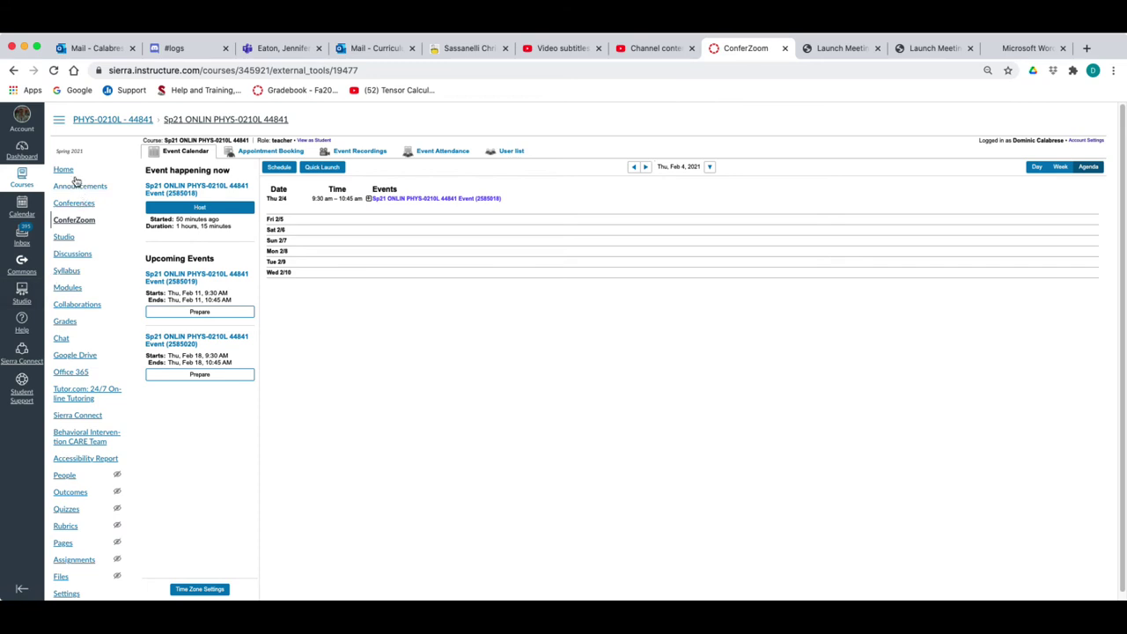
pyautogui.click(112, 120)
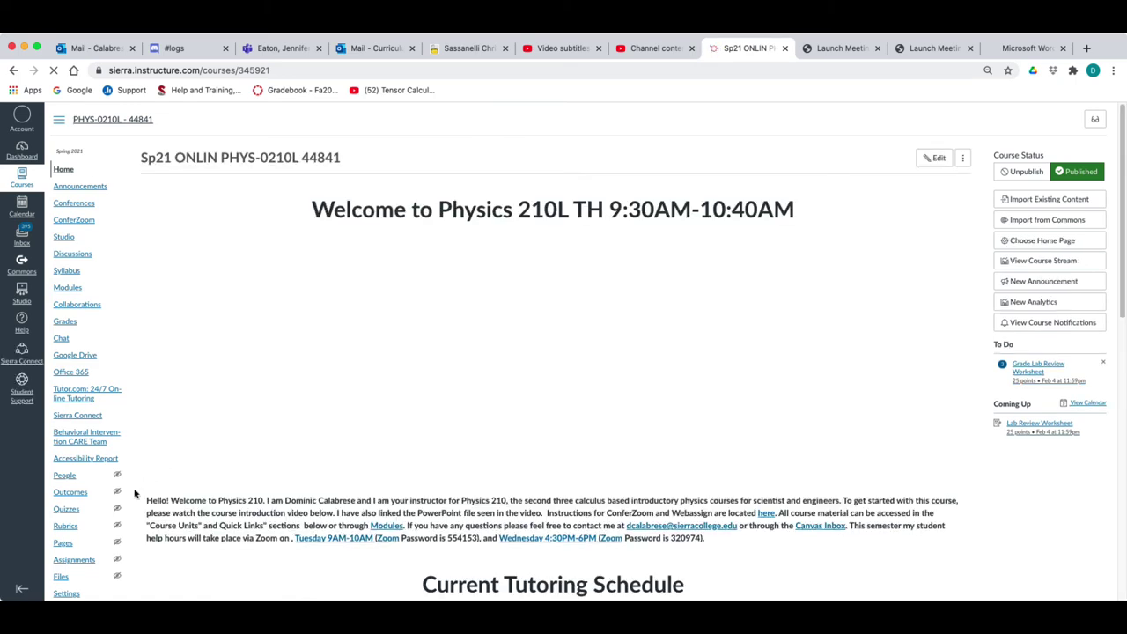
pyautogui.scroll(-4, 124, 453)
pyautogui.click(66, 427)
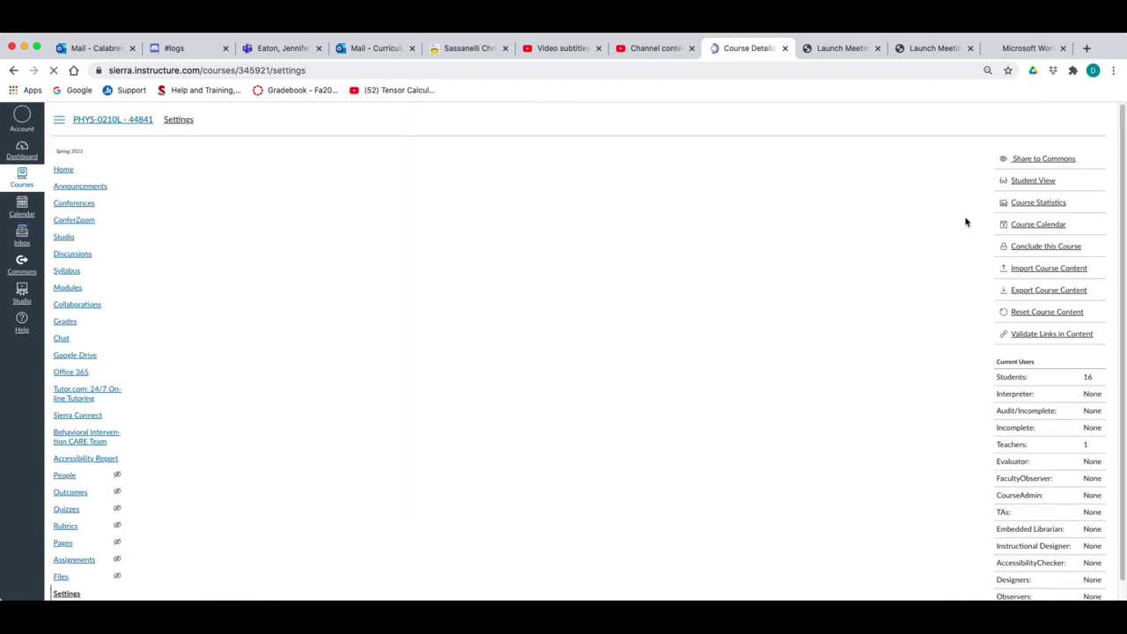
pyautogui.click(1028, 181)
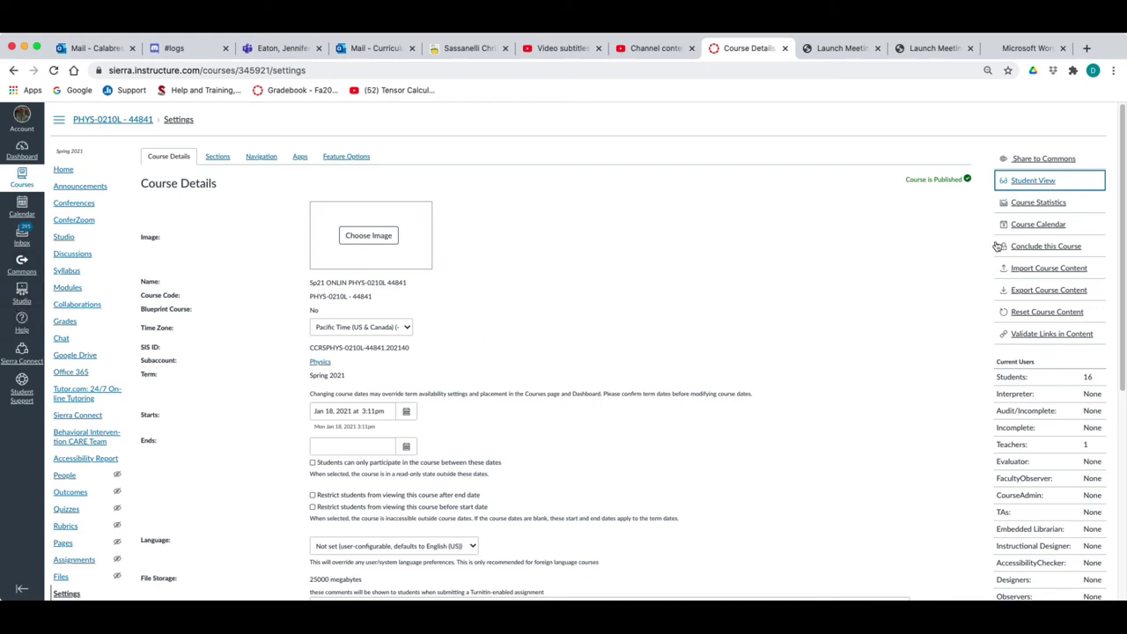
pyautogui.click(1013, 181)
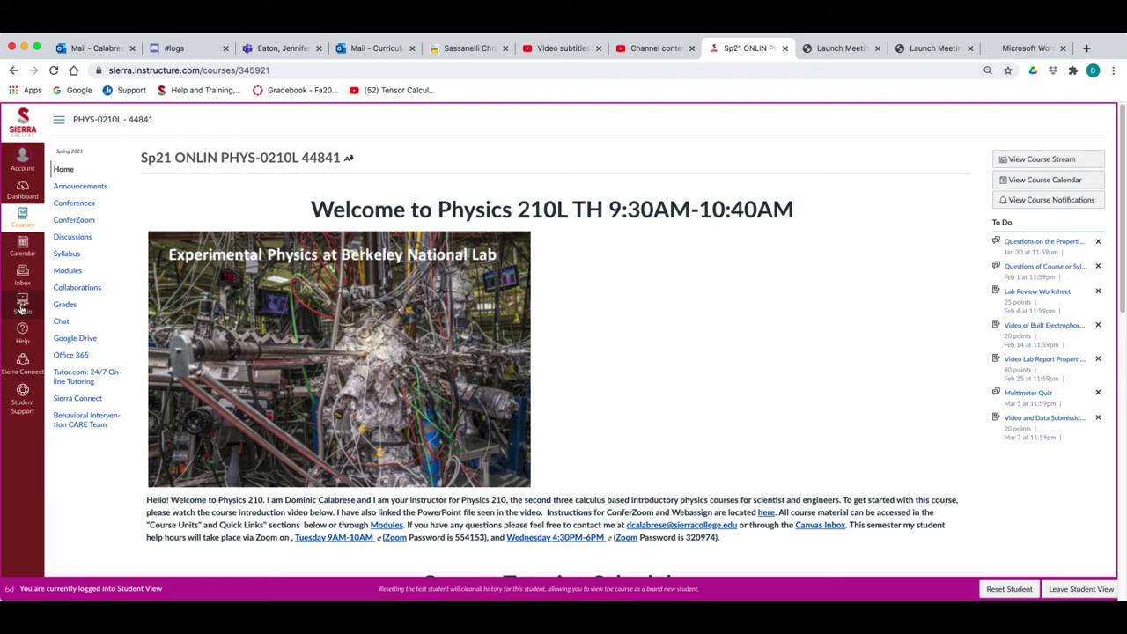
# Open Canvas Studio while in Student View.
pyautogui.click(23, 303)
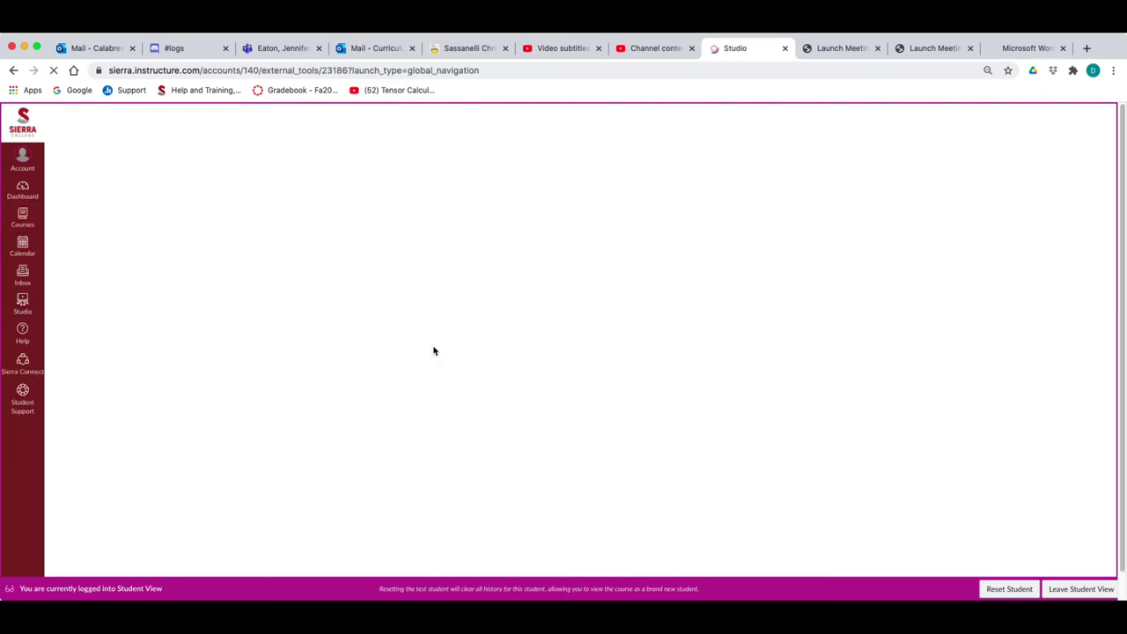